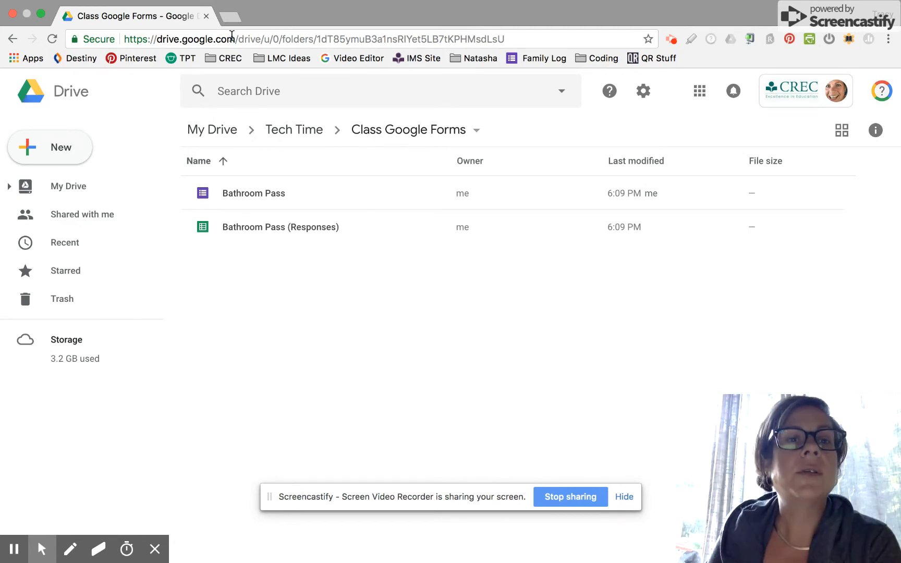
Create a new blank Google Form in the Class Google Forms folder
left_click(73, 158)
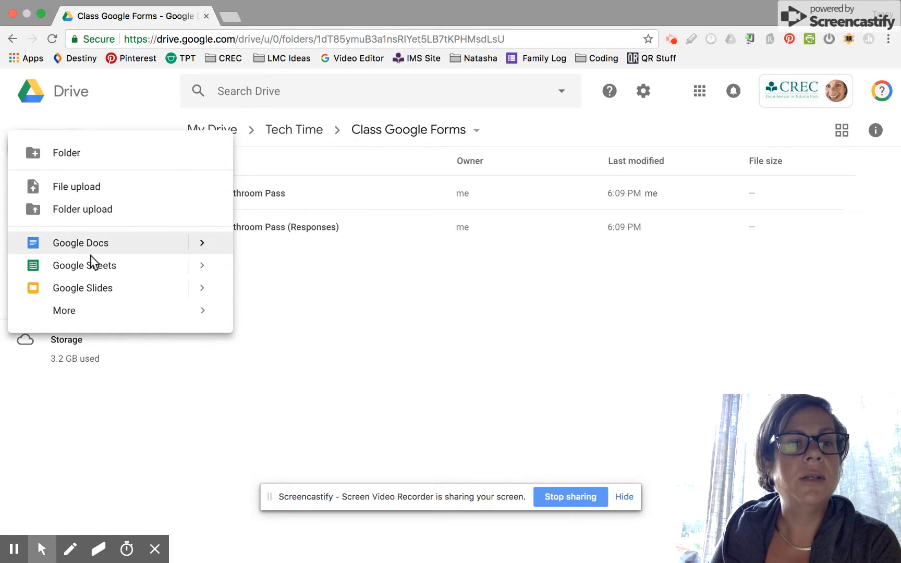
mouse_move(95, 311)
left_click(259, 323)
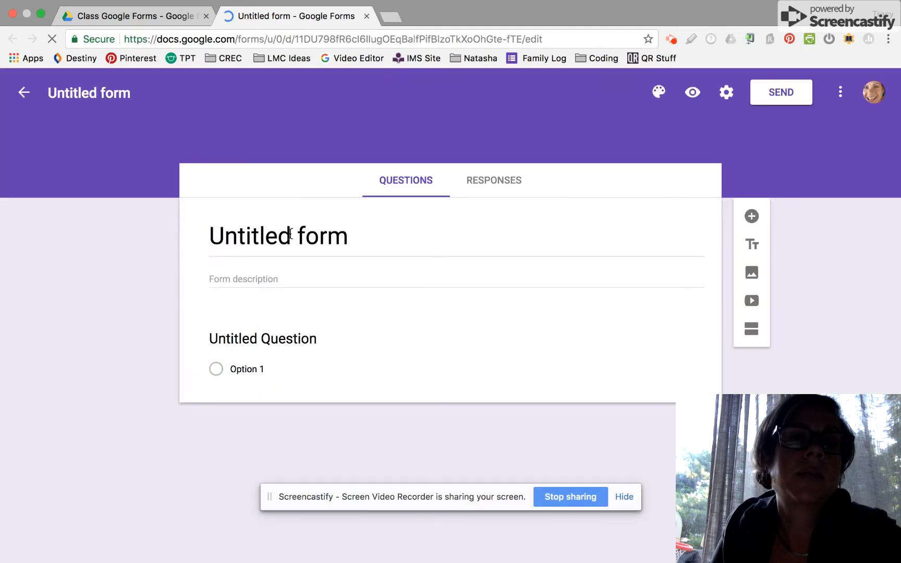
Title the form "Reading Status" and give the form file the same name
left_click(290, 234)
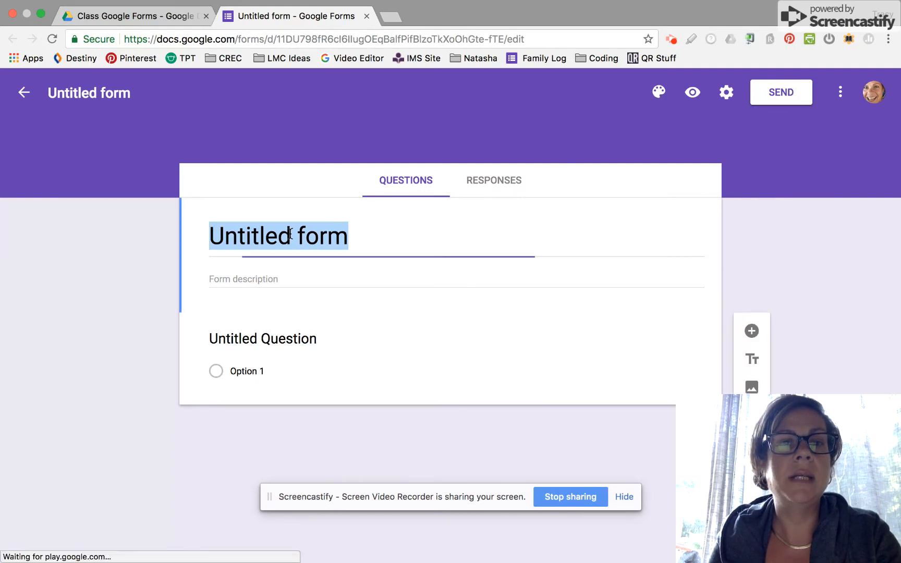
type("tatu")
key("BackSpace")
key("BackSpace")
key("BackSpace")
key("BackSpace")
type("R")
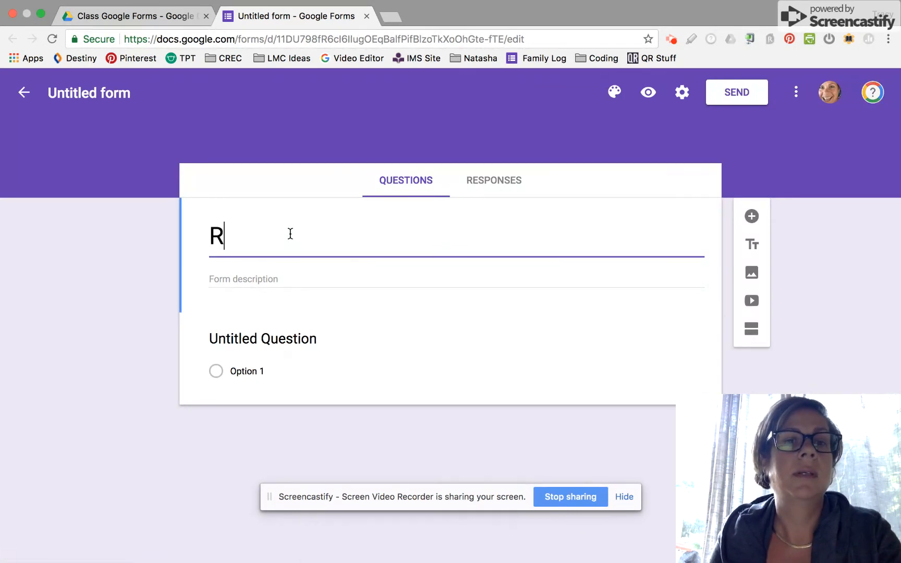
type("eading Status")
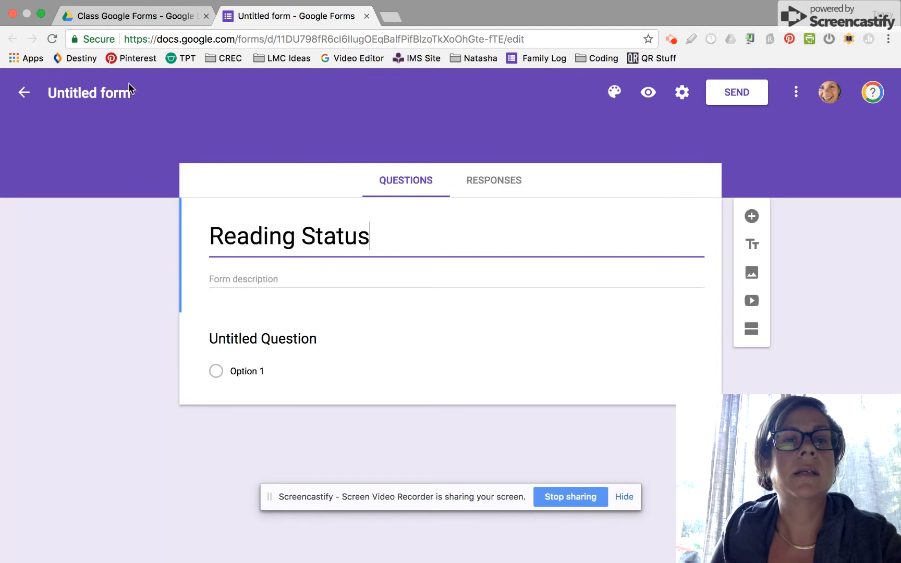
left_click(404, 117)
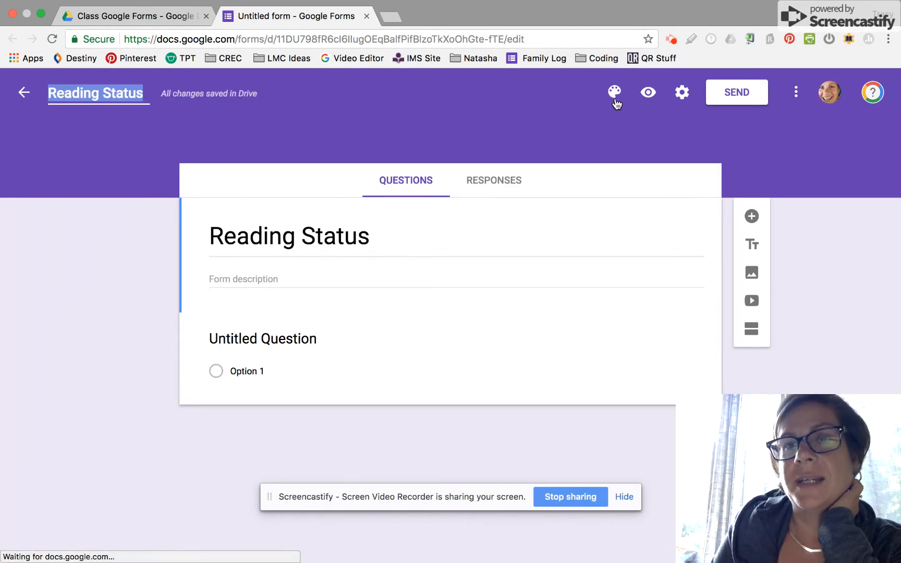
Apply the Work and School header theme showing an open book with pages folded into a heart
left_click(615, 97)
left_click(766, 295)
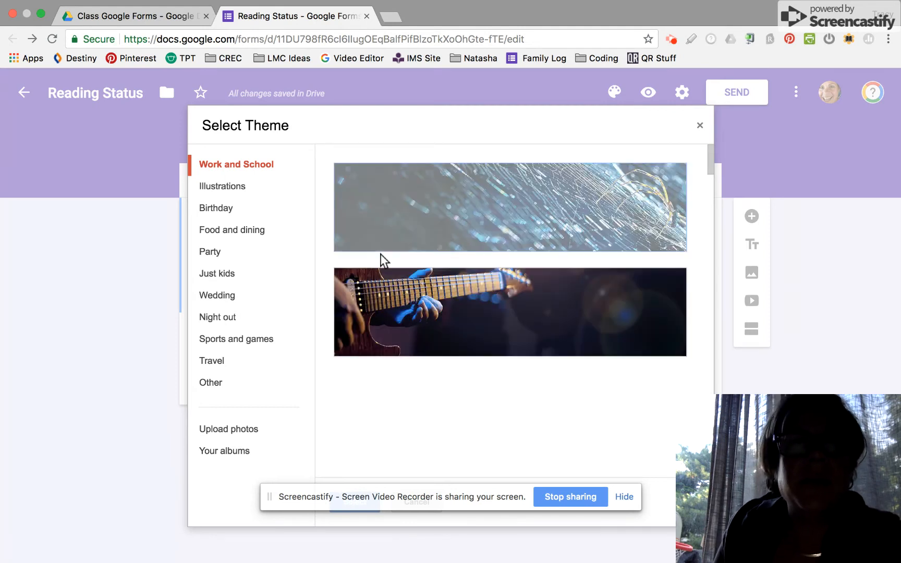
scroll(462, 312, "down", 1)
scroll(461, 312, "down", 10)
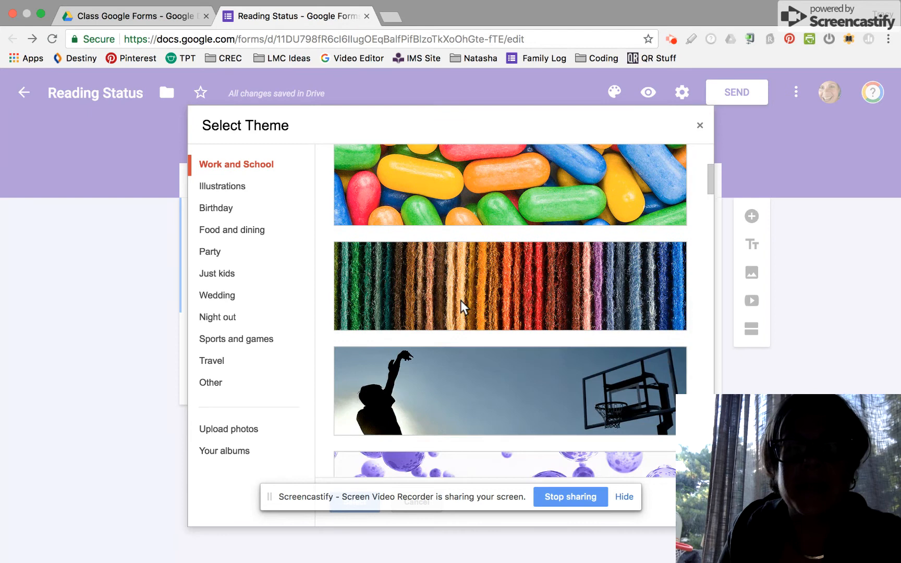
scroll(509, 195, "down", 1)
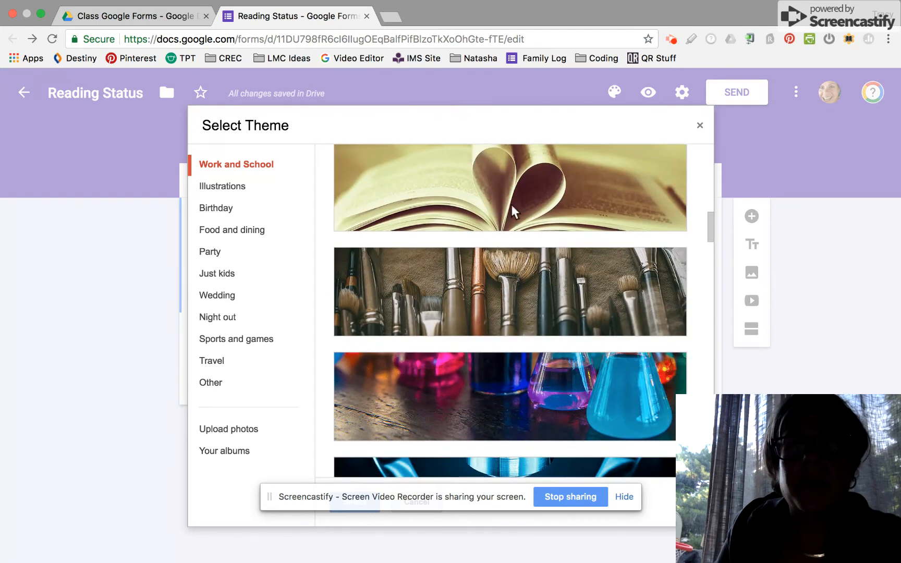
left_click(519, 196)
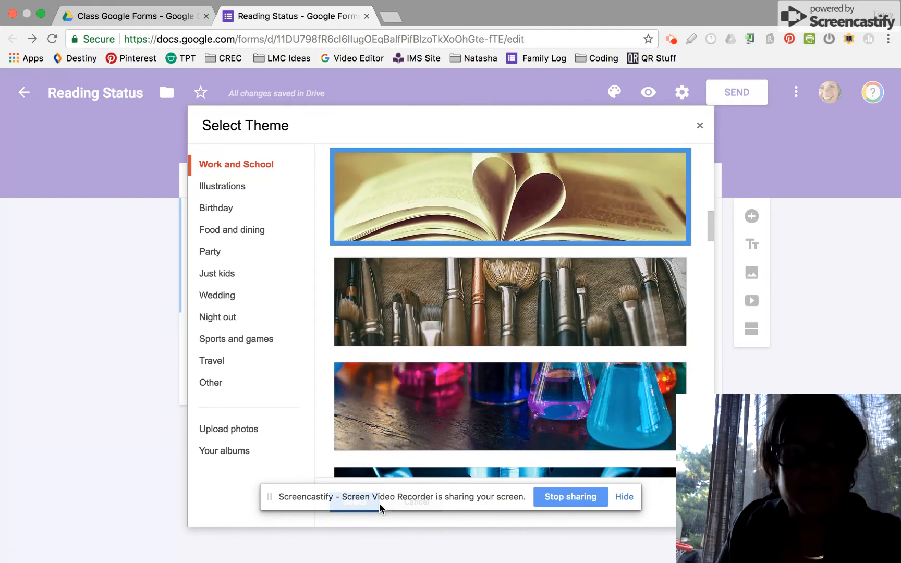
left_click(363, 515)
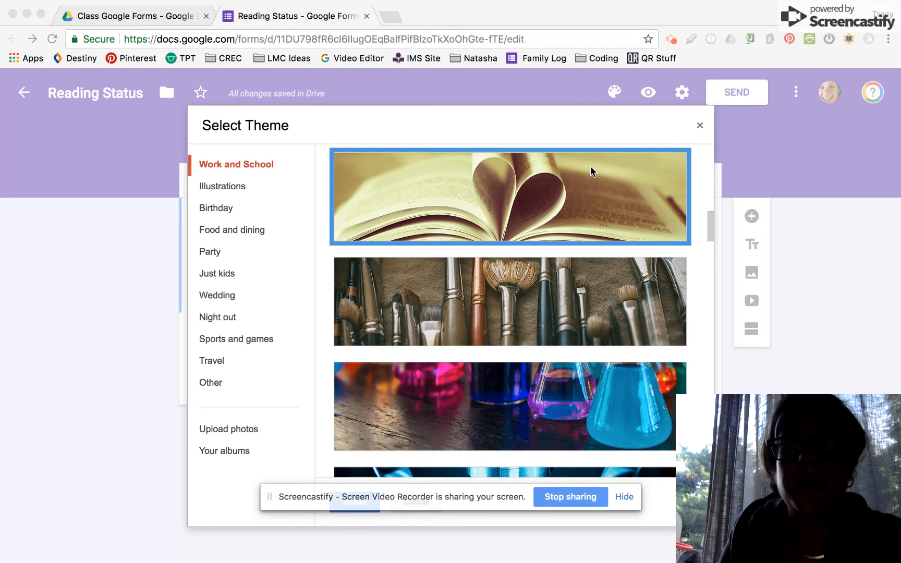
left_click(702, 132)
left_click(597, 191)
left_click(597, 192)
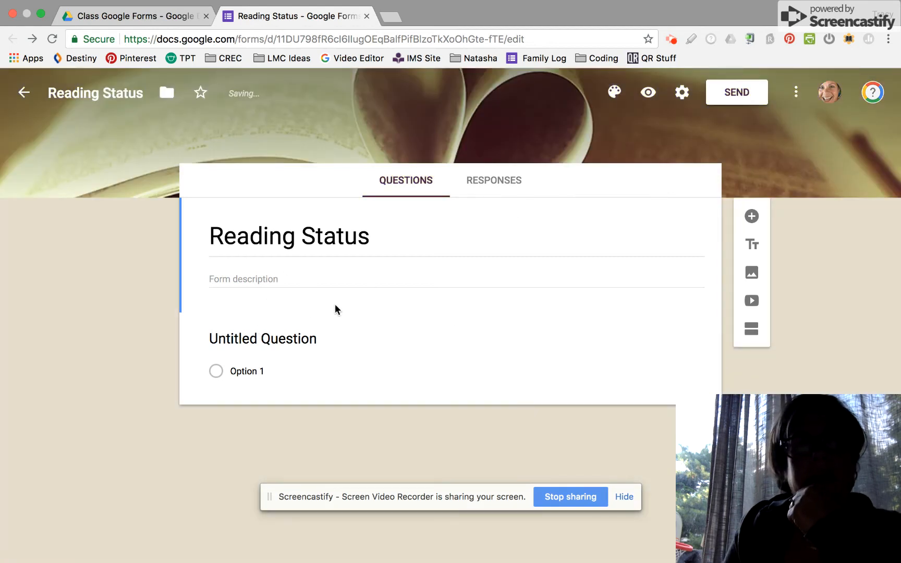
Turn the untitled question into a required short-answer question called "Name"
left_click(283, 342)
type("Name")
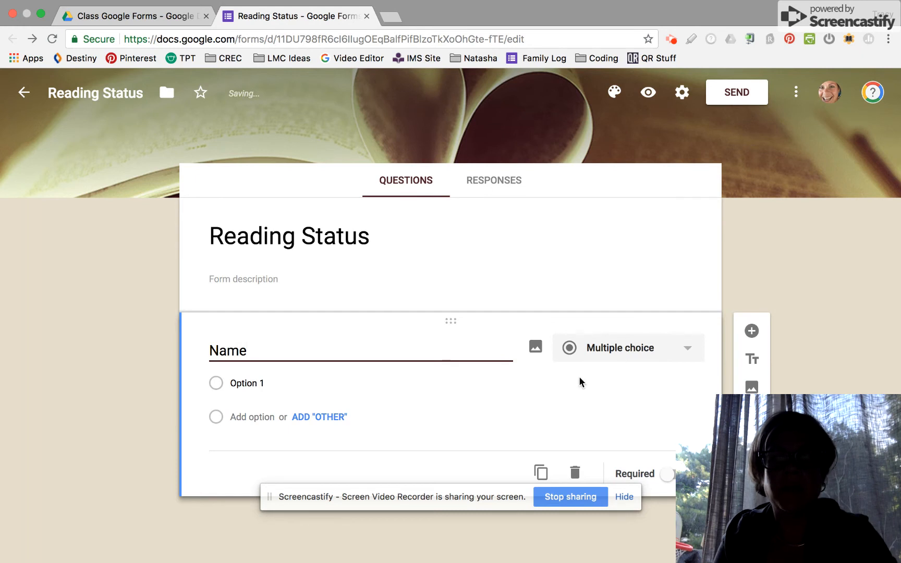
left_click(670, 449)
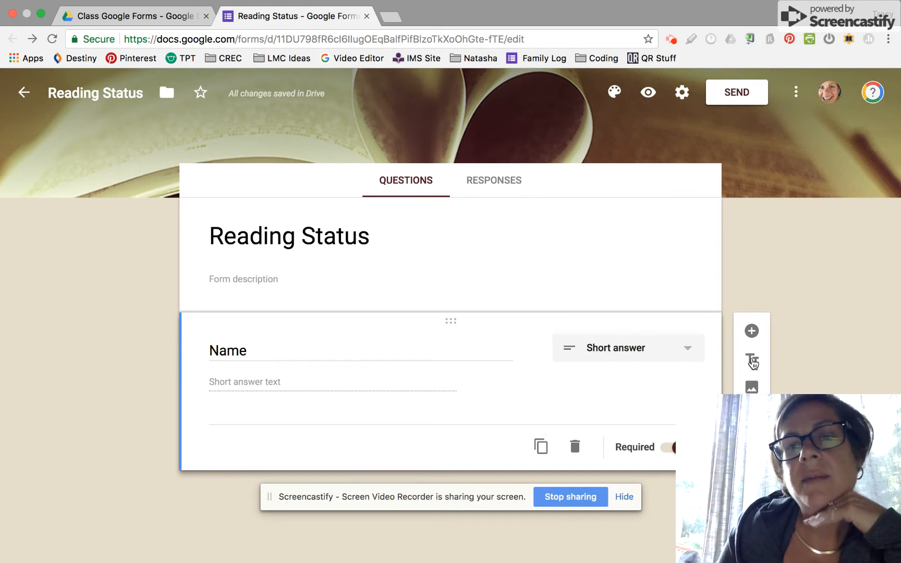
Add a required short-answer question reading "What are you reading?" below the Name question
left_click(751, 331)
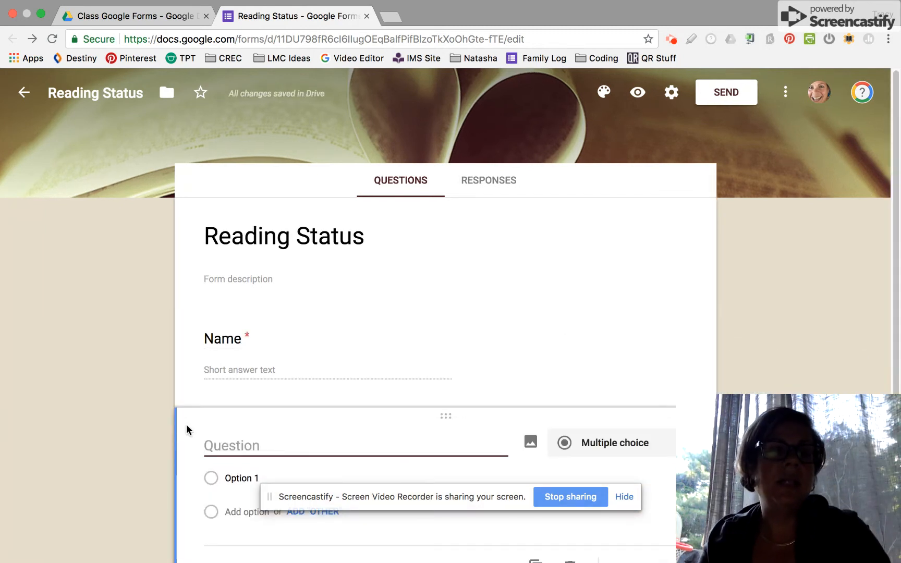
type("What are you reading?")
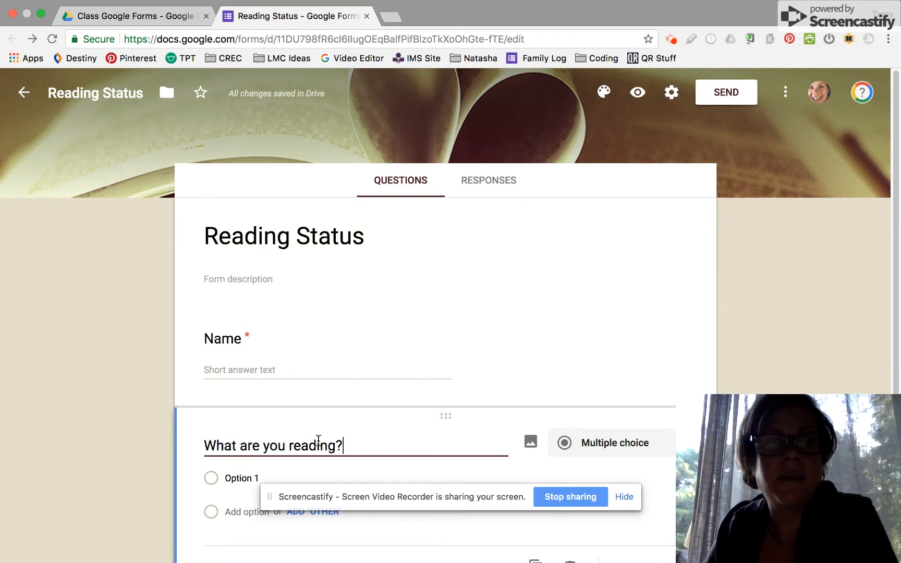
scroll(393, 424, "down", 3)
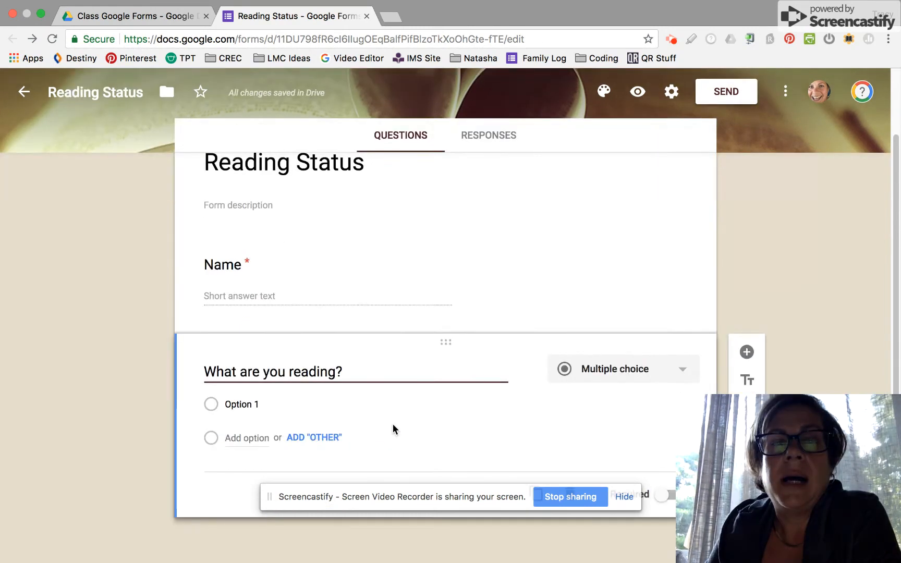
left_click(629, 380)
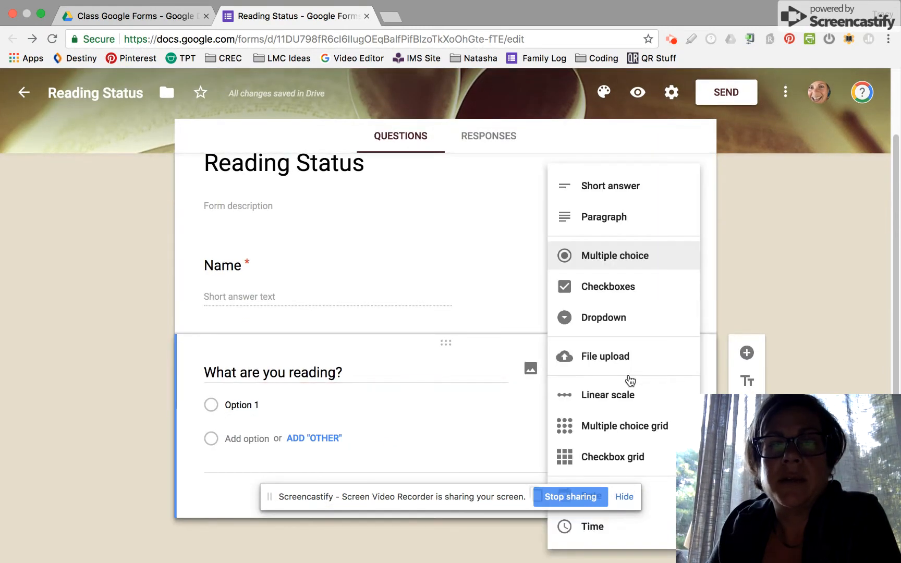
left_click(619, 191)
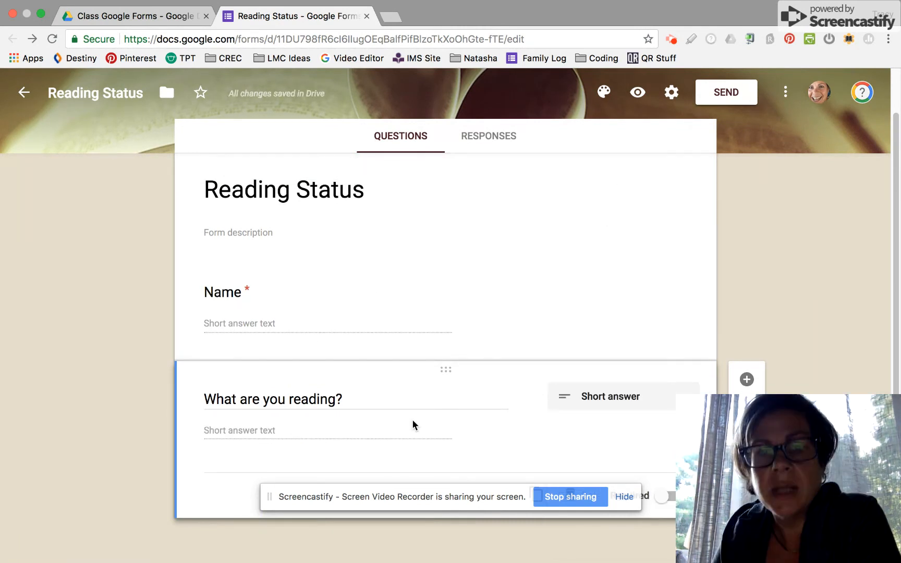
left_click(652, 410)
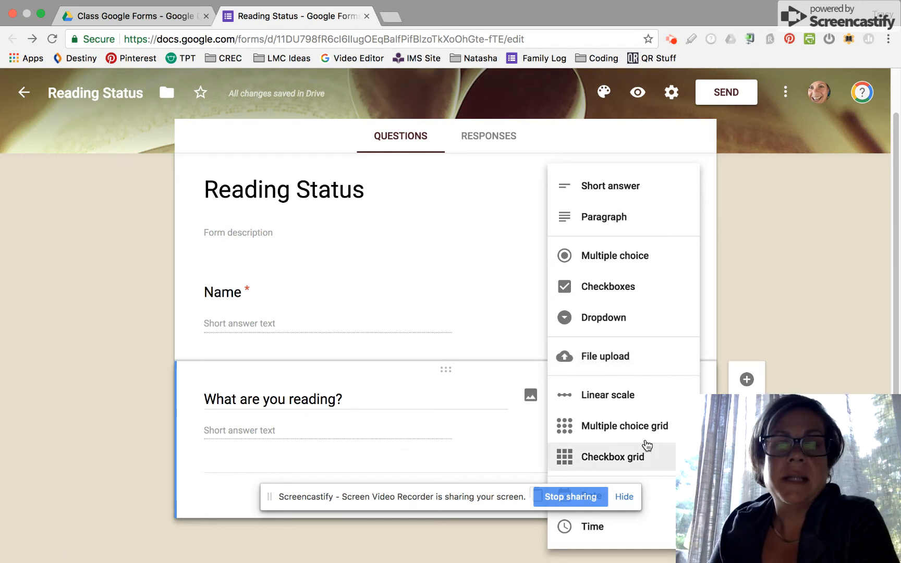
left_click(800, 328)
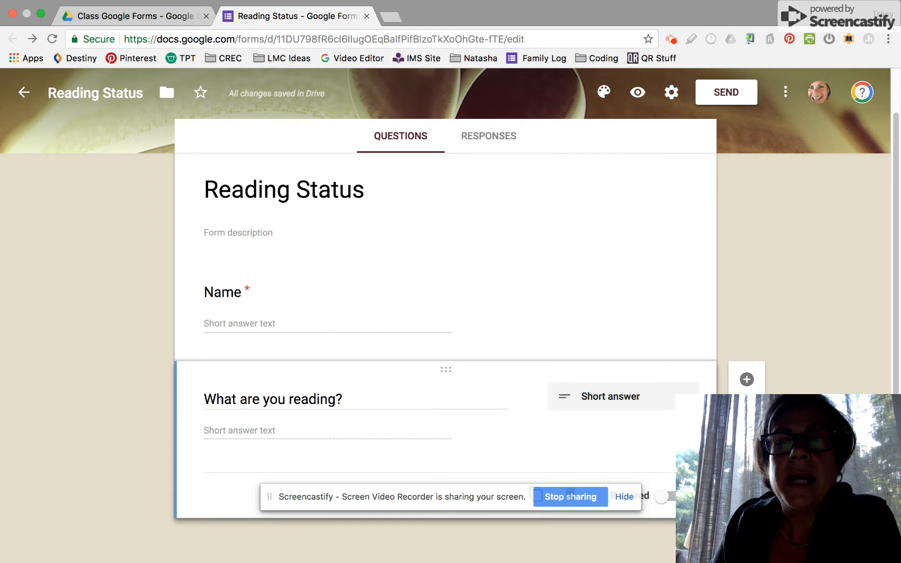
left_click(664, 498)
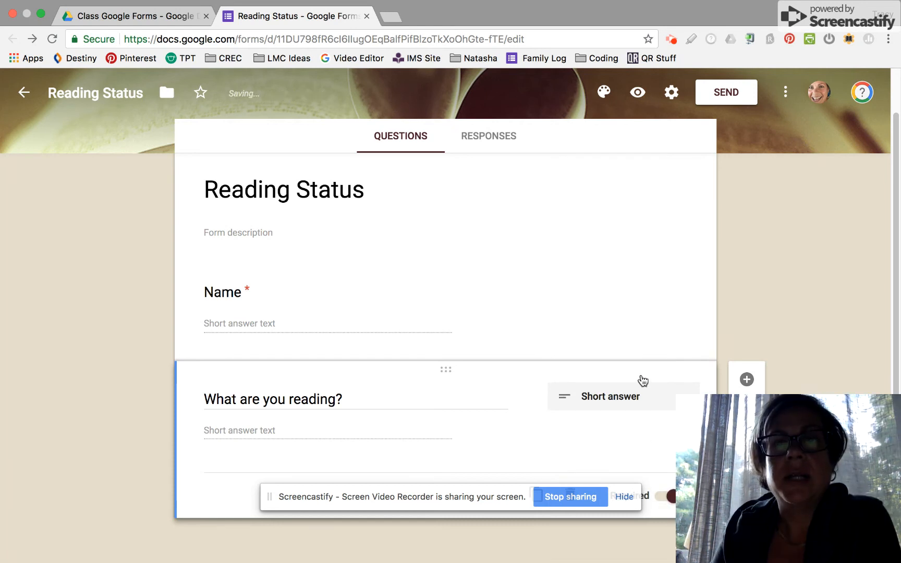
Link the form's responses to a new spreadsheet named "Reading Status (Responses)" and return to the form
left_click(489, 142)
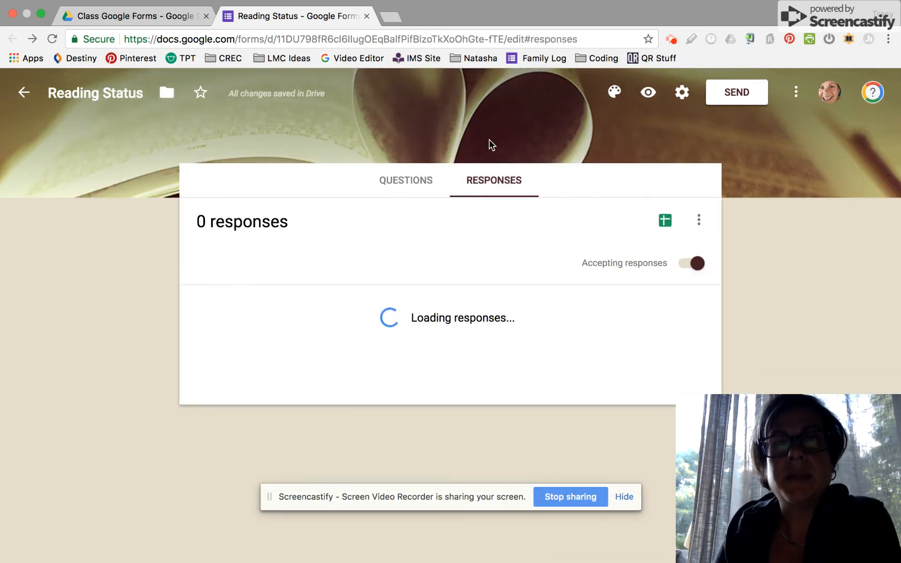
left_click(663, 222)
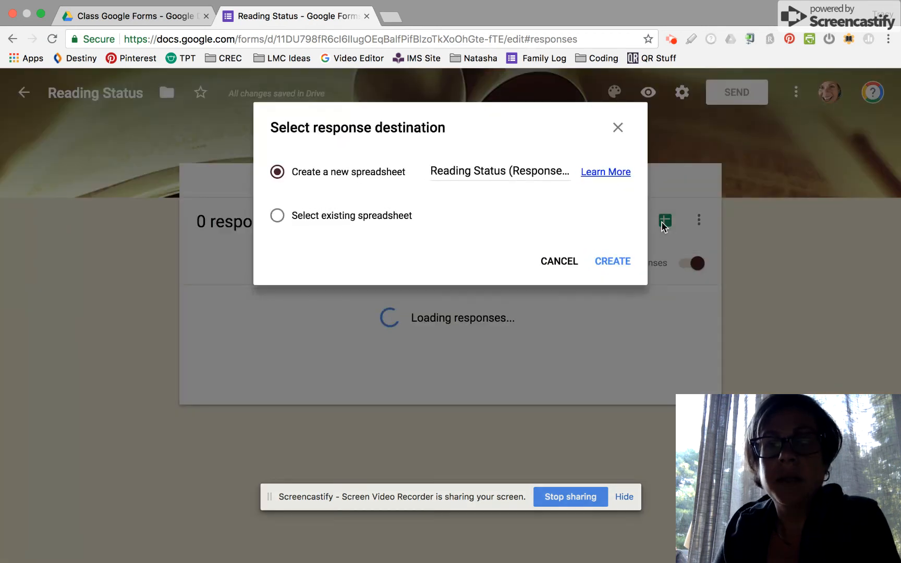
left_click(622, 264)
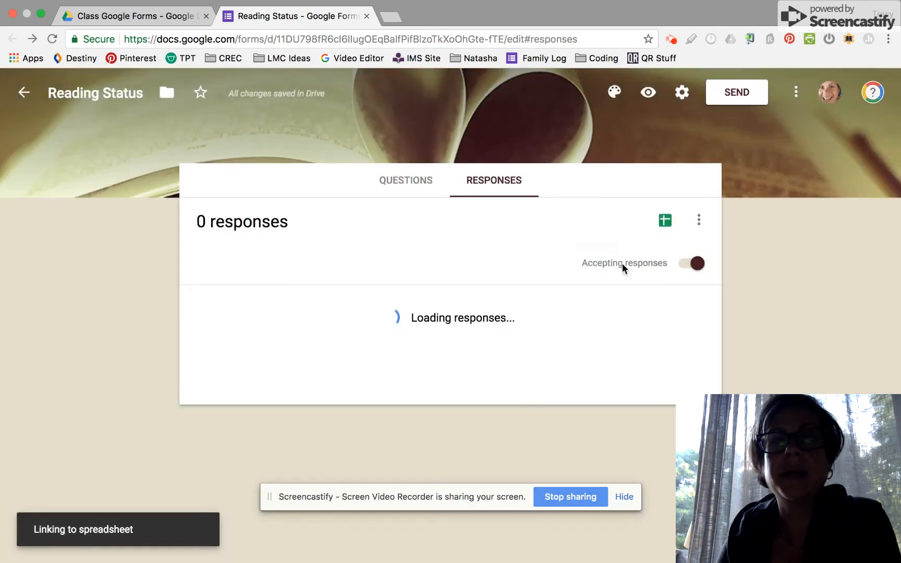
left_click(699, 222)
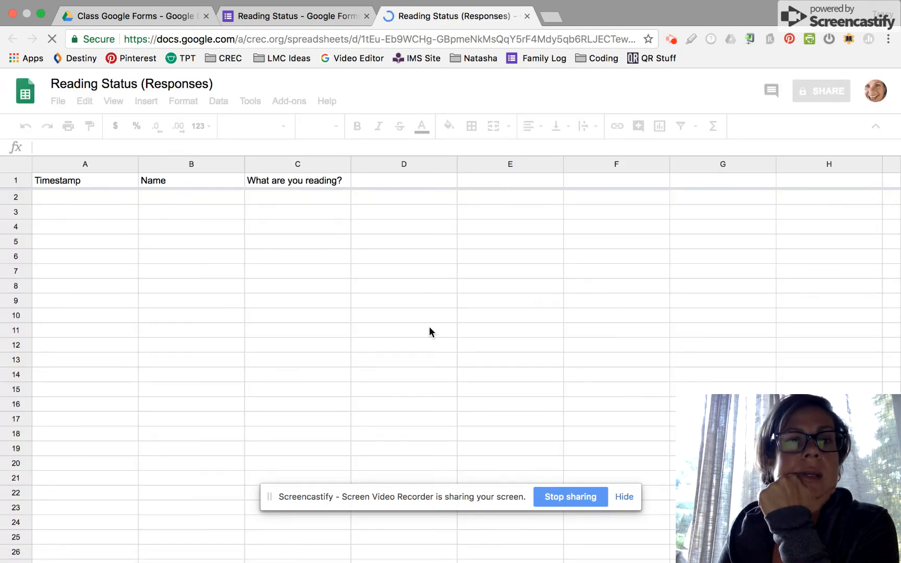
left_click(302, 21)
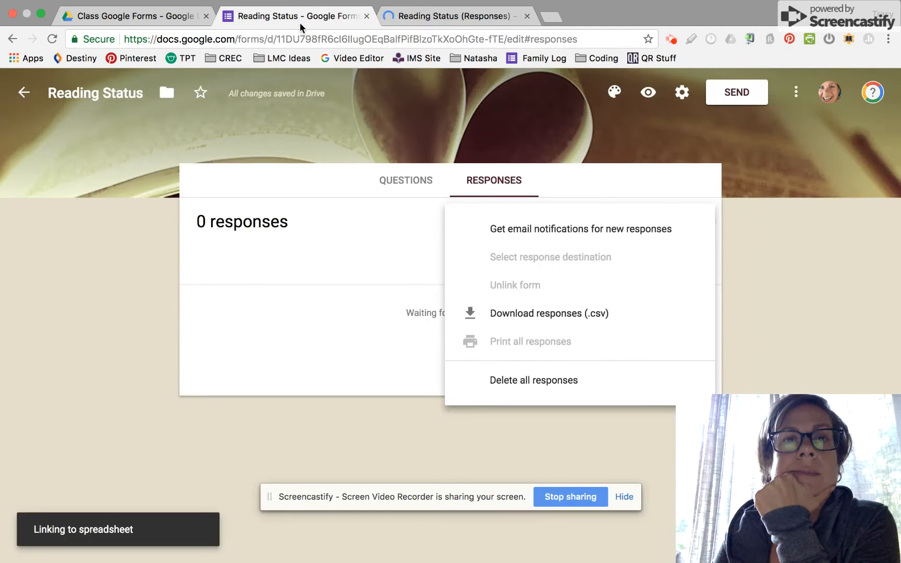
left_click(342, 356)
Allow respondents to see summary charts and text responses in the form's general settings
left_click(682, 93)
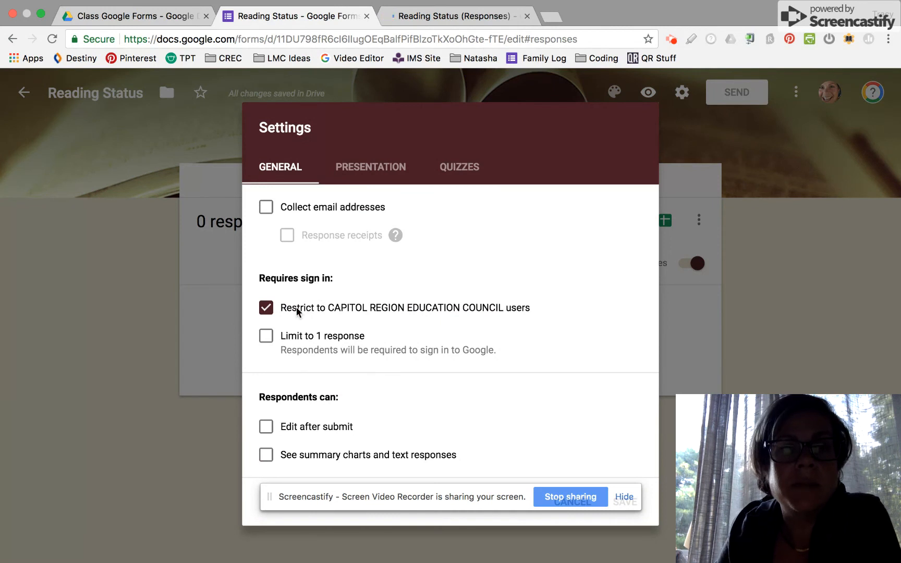
left_click(266, 308)
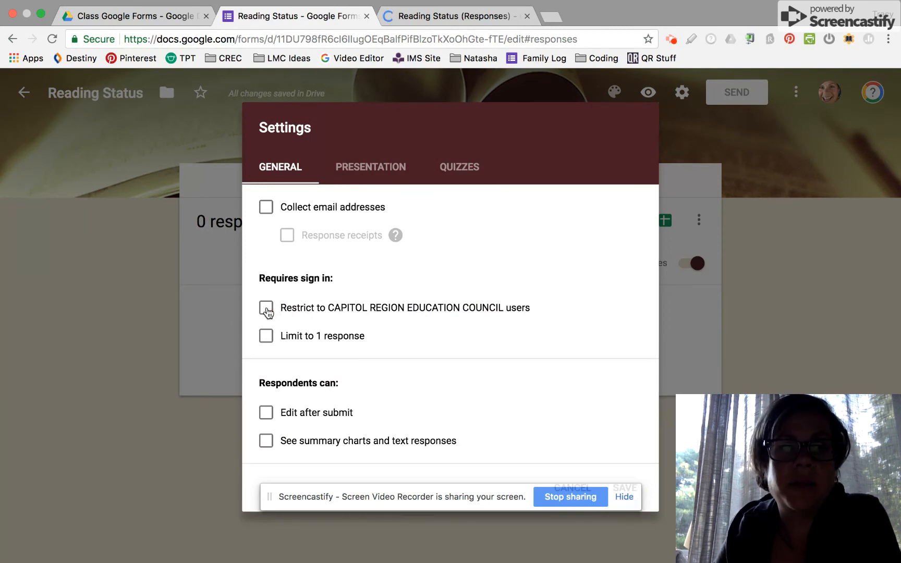
left_click(267, 309)
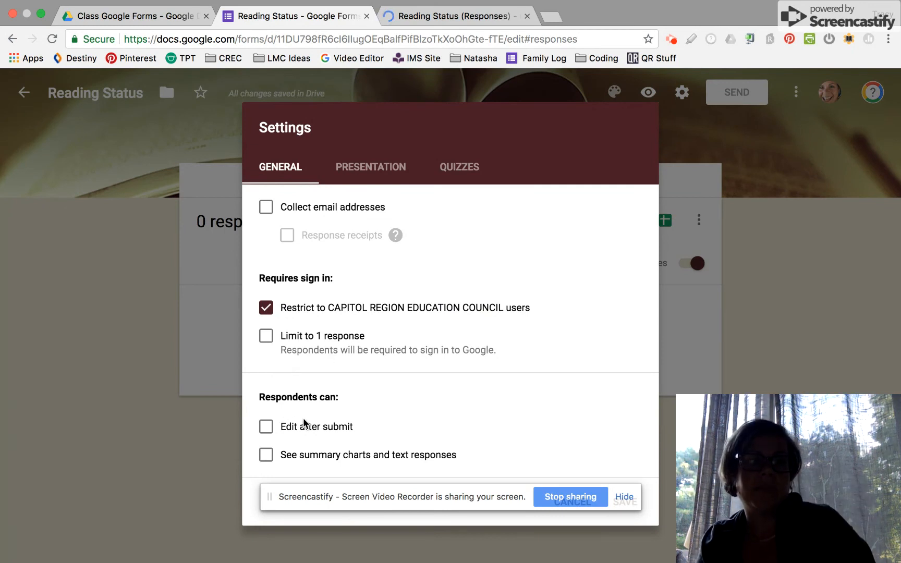
left_click(267, 457)
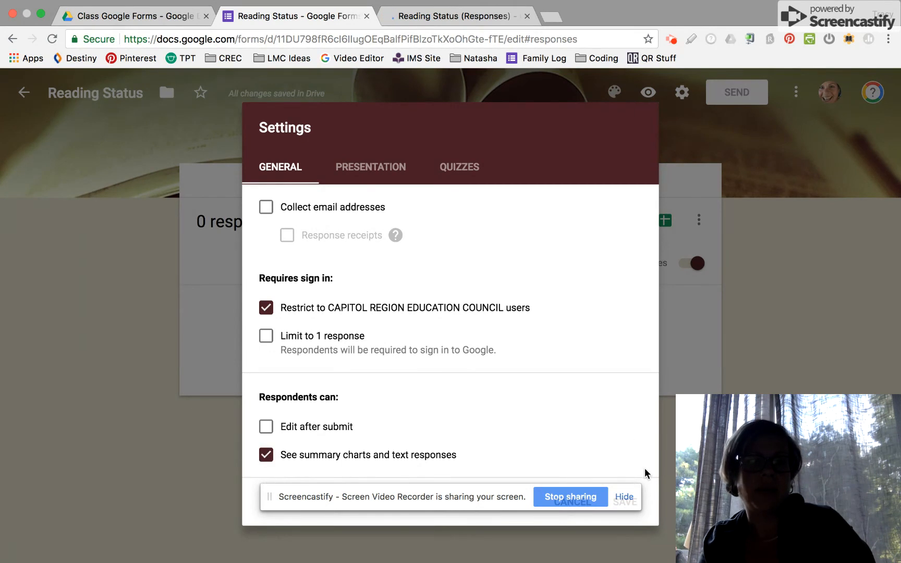
left_click(642, 504)
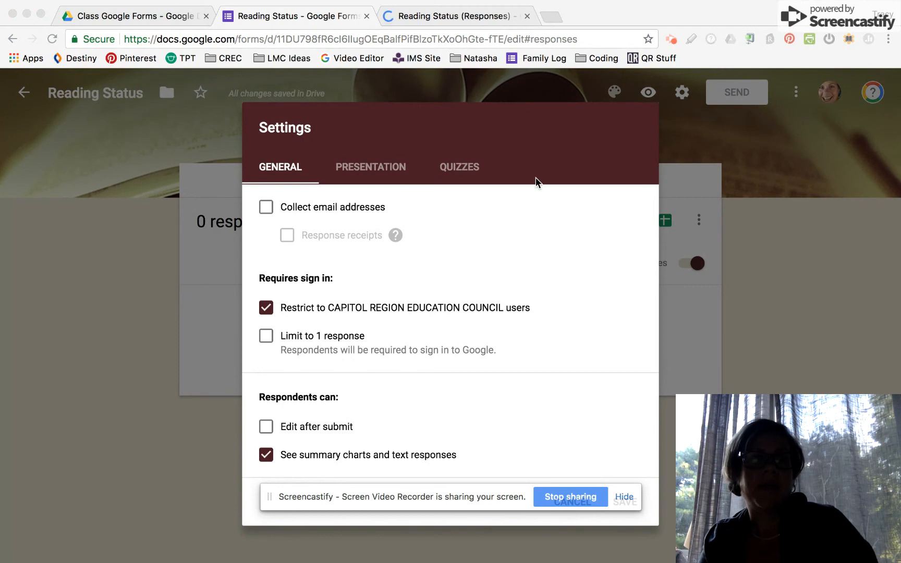
Set the form's confirmation message to "Reading is Thinking!" and save the settings
left_click(370, 177)
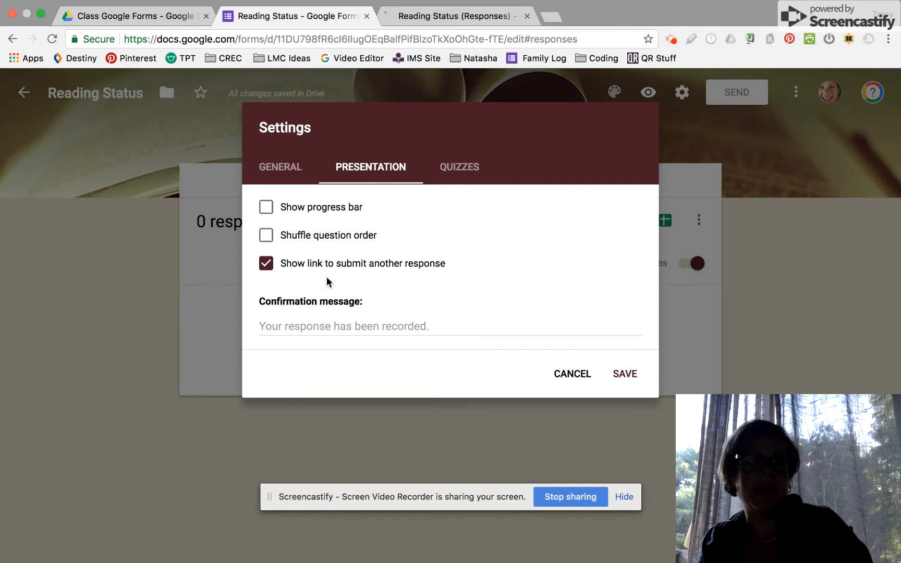
left_click(349, 324)
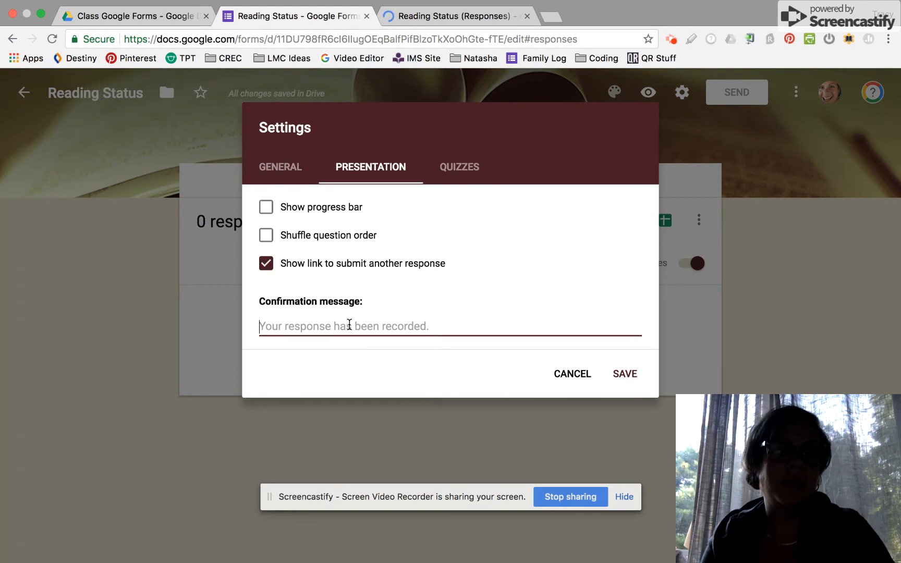
type("Ha")
key("BackSpace")
key("BackSpace")
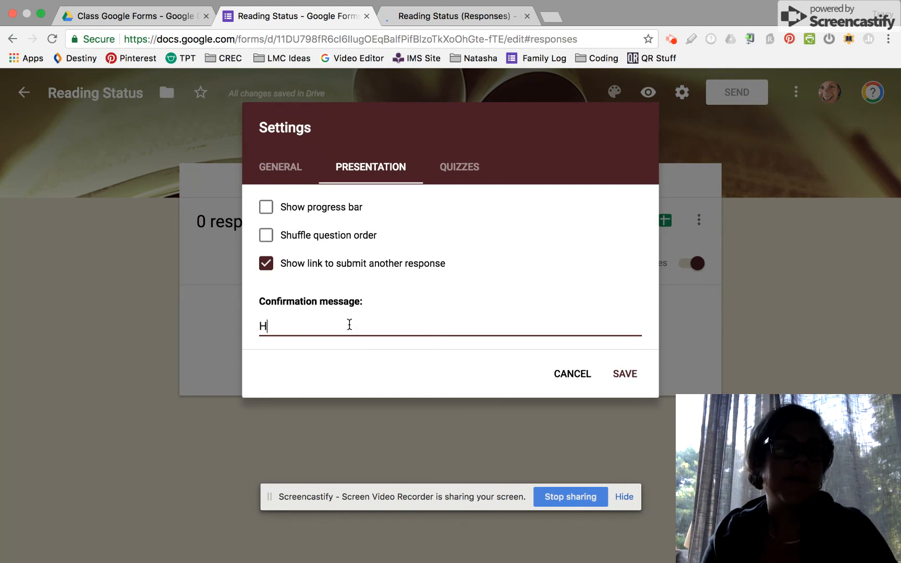
key("BackSpace")
type("Reading is Thinking!")
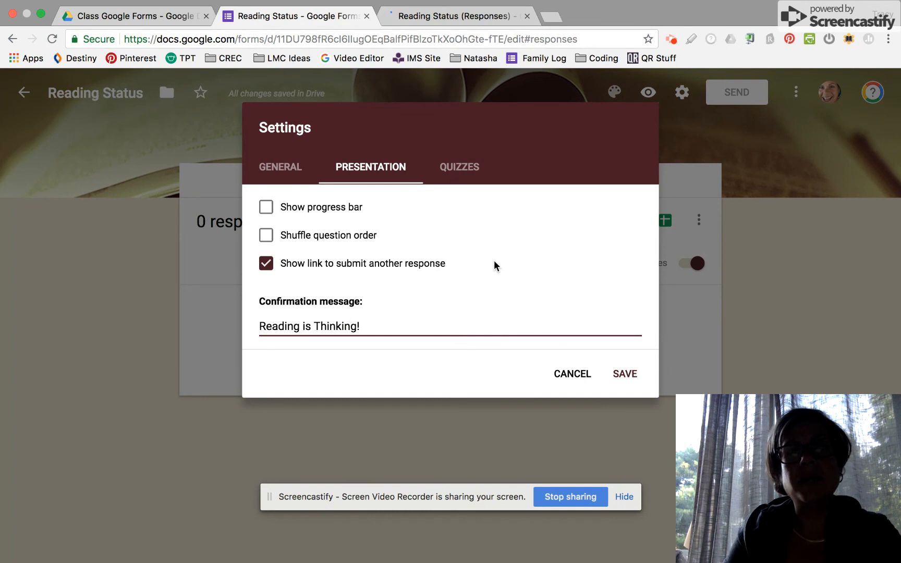
left_click(623, 376)
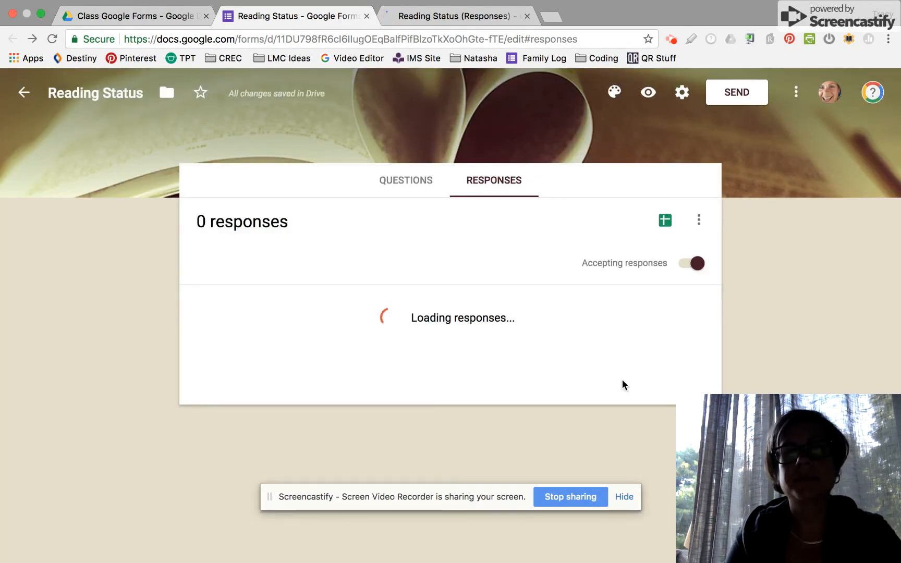
Choose to send the form by link and request a shortened URL
left_click(747, 103)
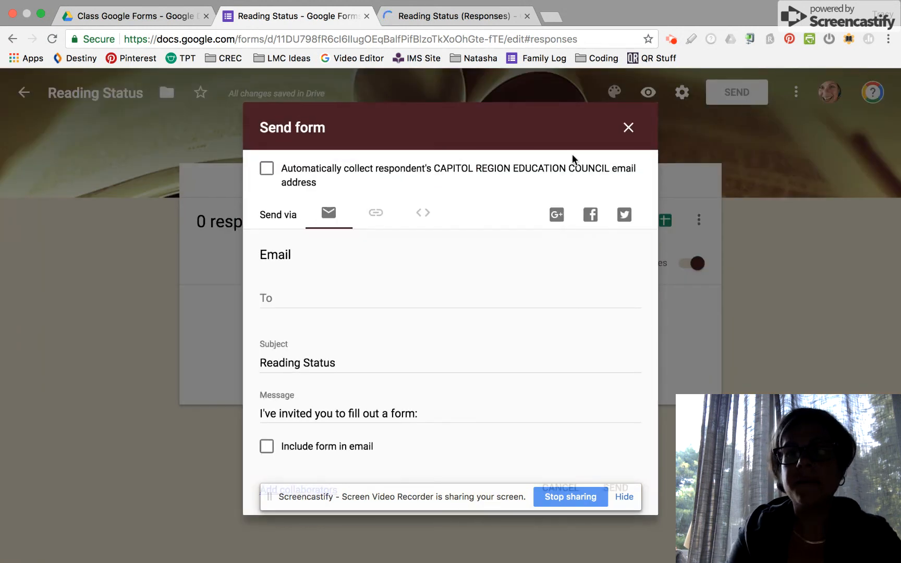
left_click(381, 215)
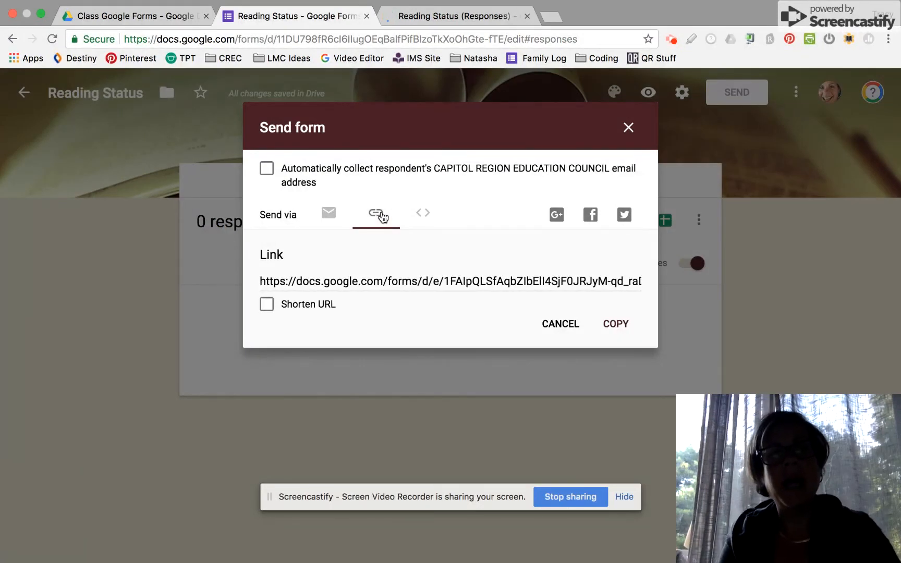
left_click(267, 306)
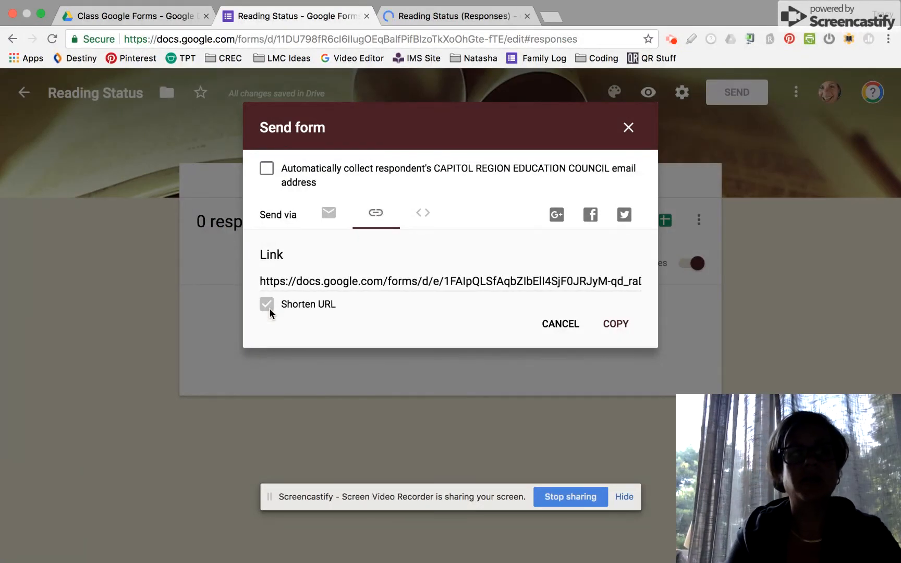